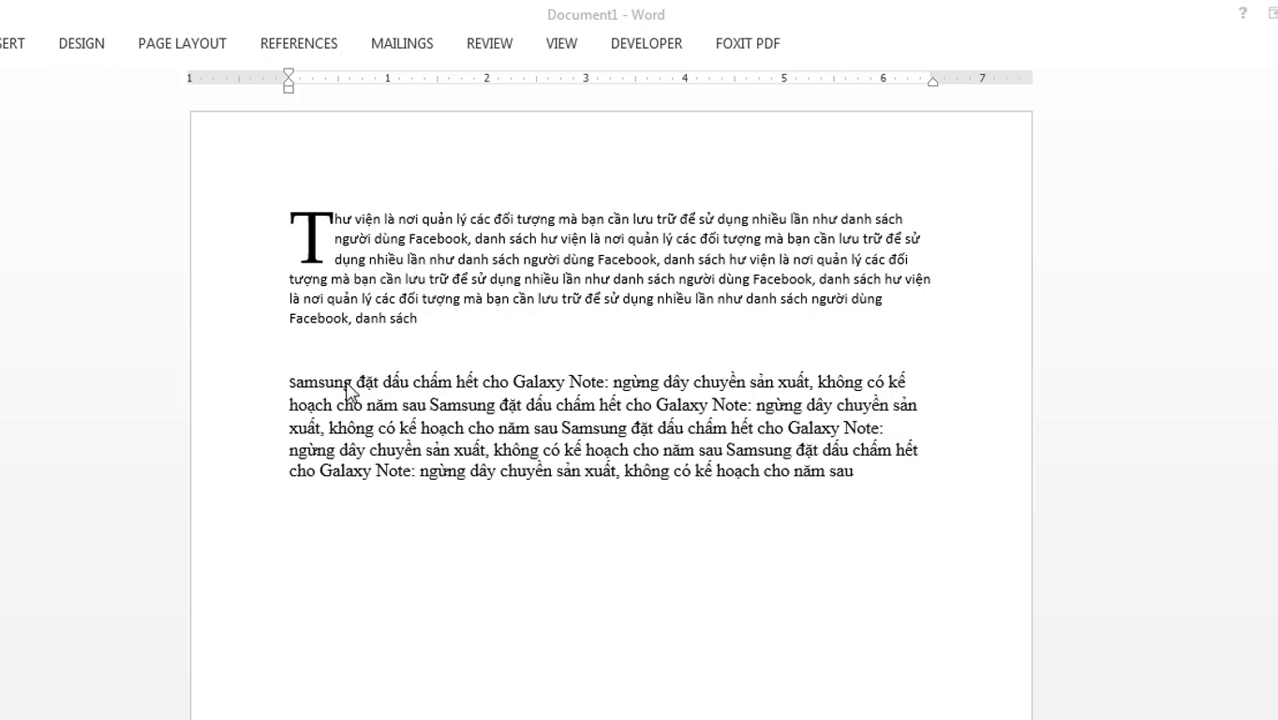
# Select the first letter S of the Samsung paragraph and bring up the Drop Cap menu on Insert
pyautogui.moveTo(290, 383); pyautogui.dragTo(685, 491)
pyautogui.click(295, 382)
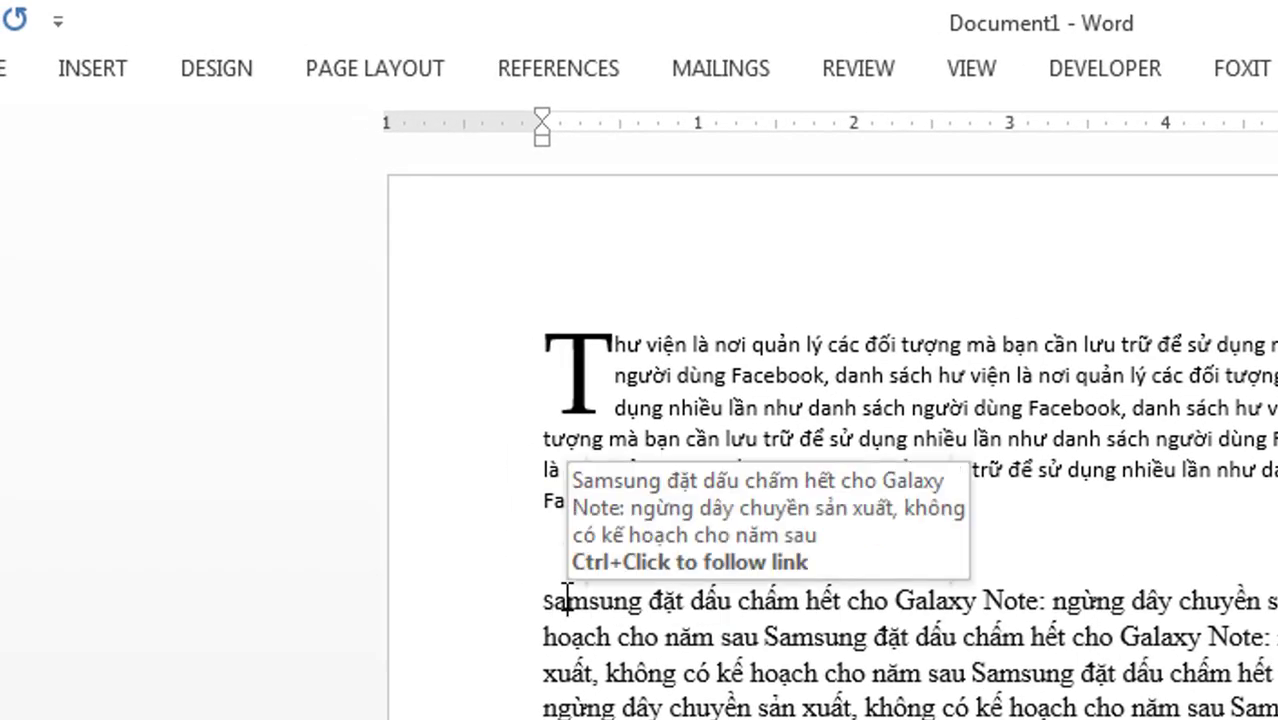
pyautogui.moveTo(558, 598); pyautogui.dragTo(517, 600)
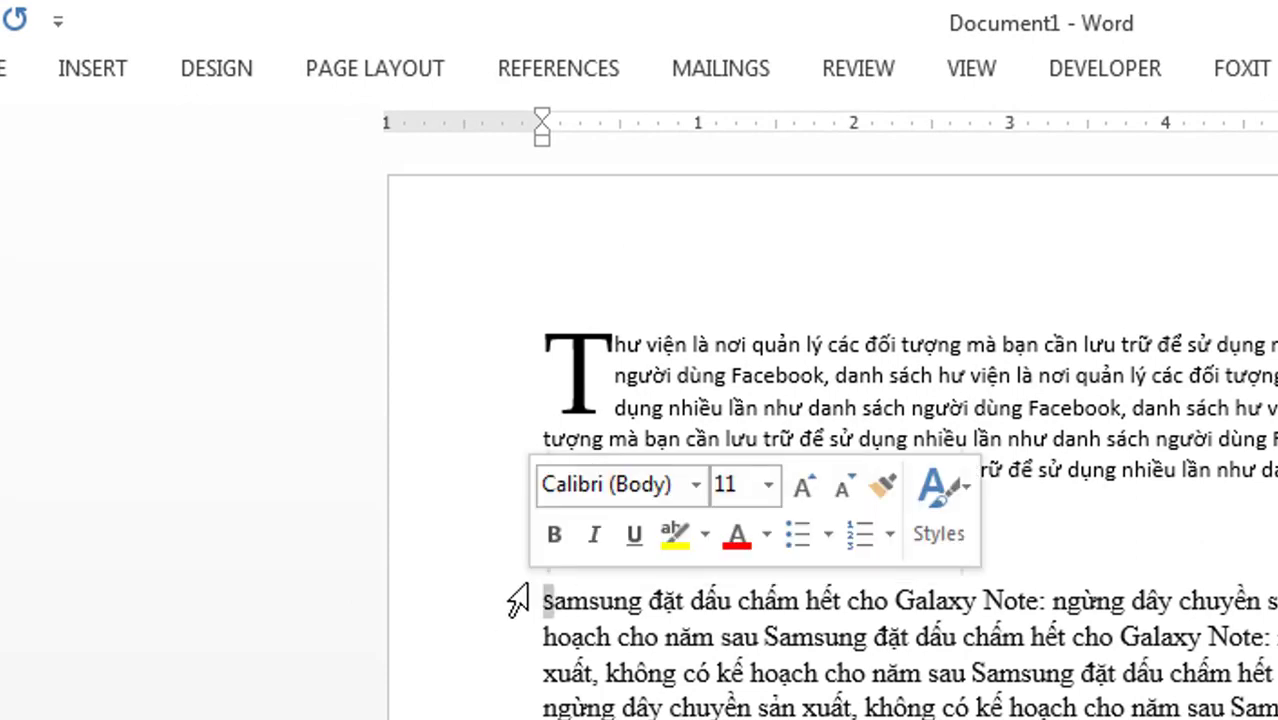
pyautogui.click(95, 72)
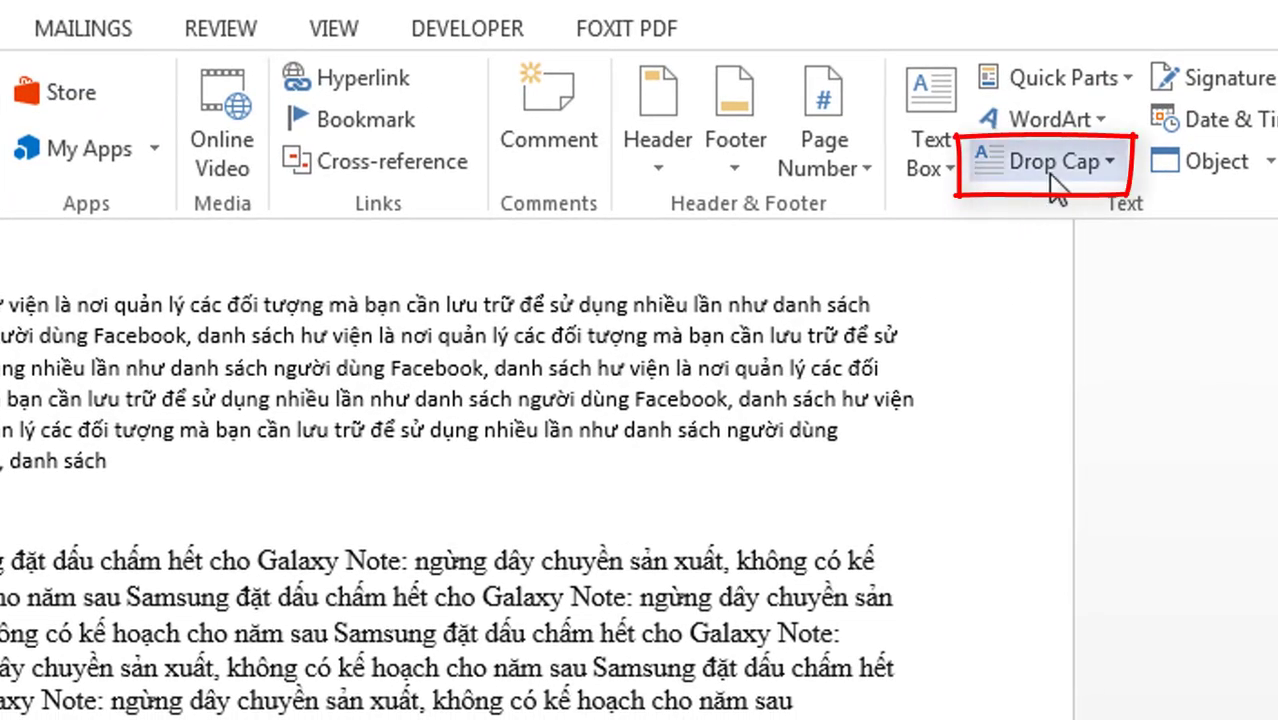
pyautogui.click(1052, 180)
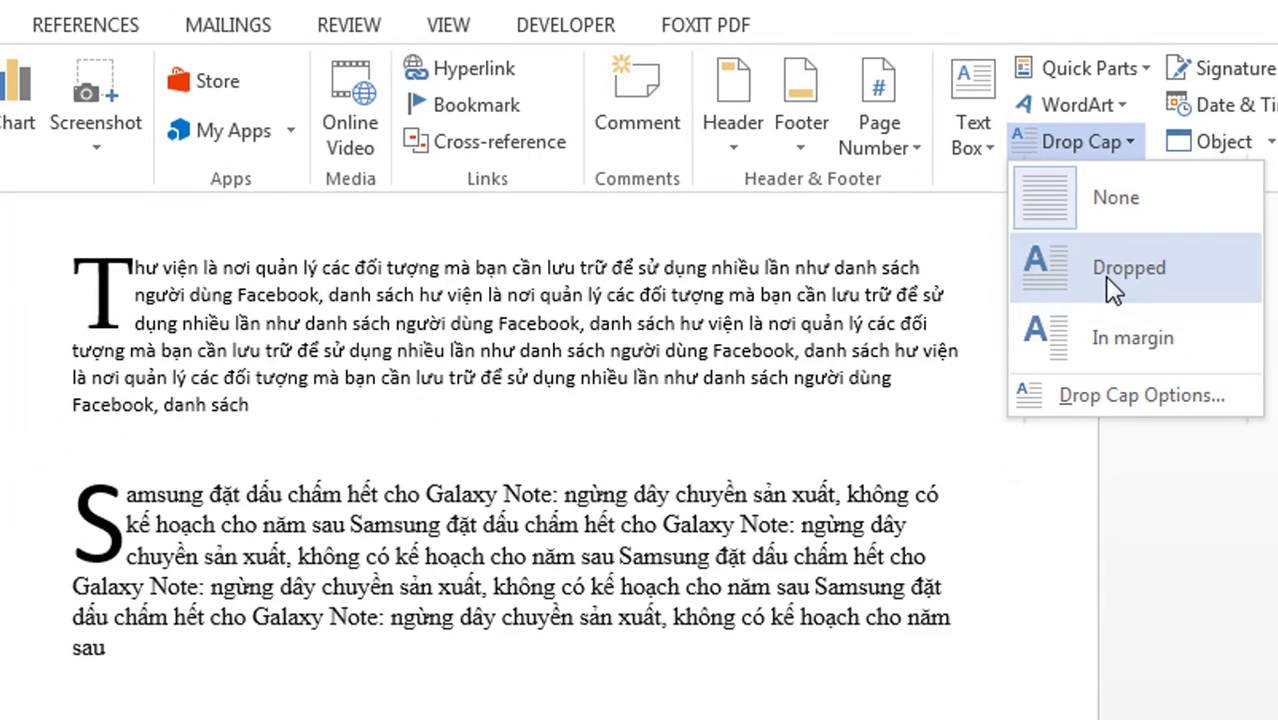
# Make the Samsung paragraph's S a Dropped capital
pyautogui.click(1113, 289)
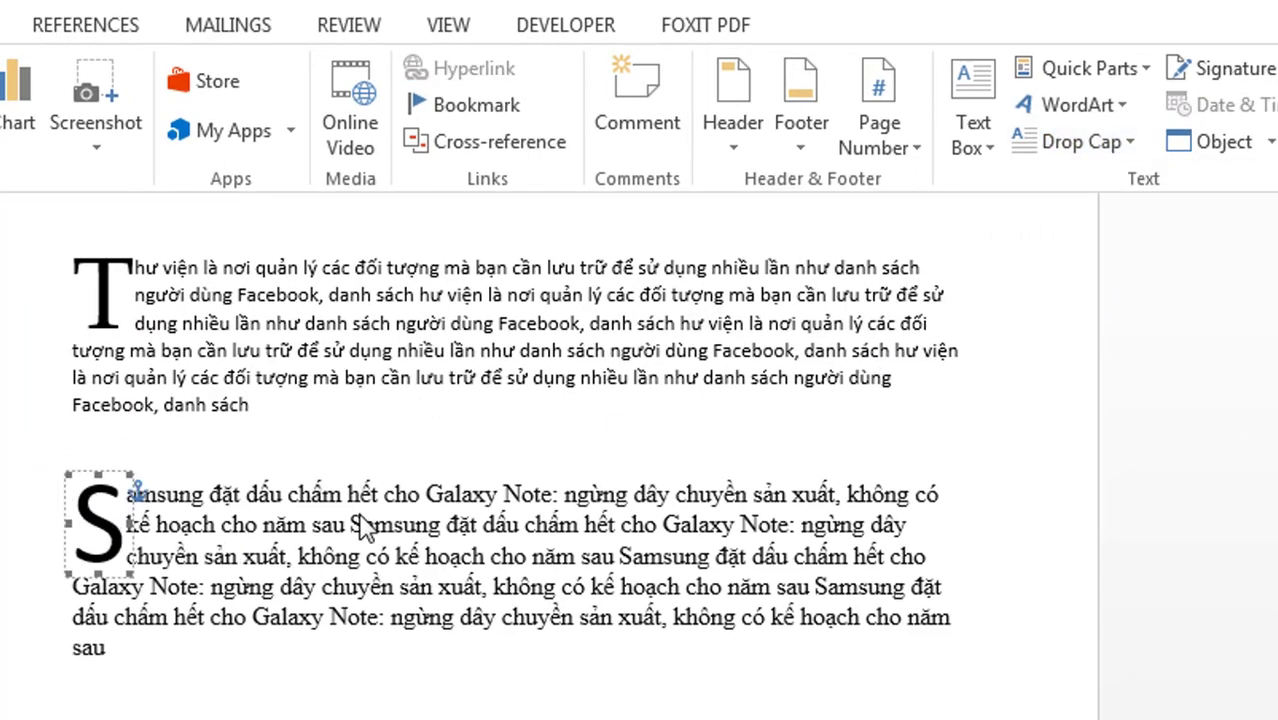
pyautogui.click(177, 530)
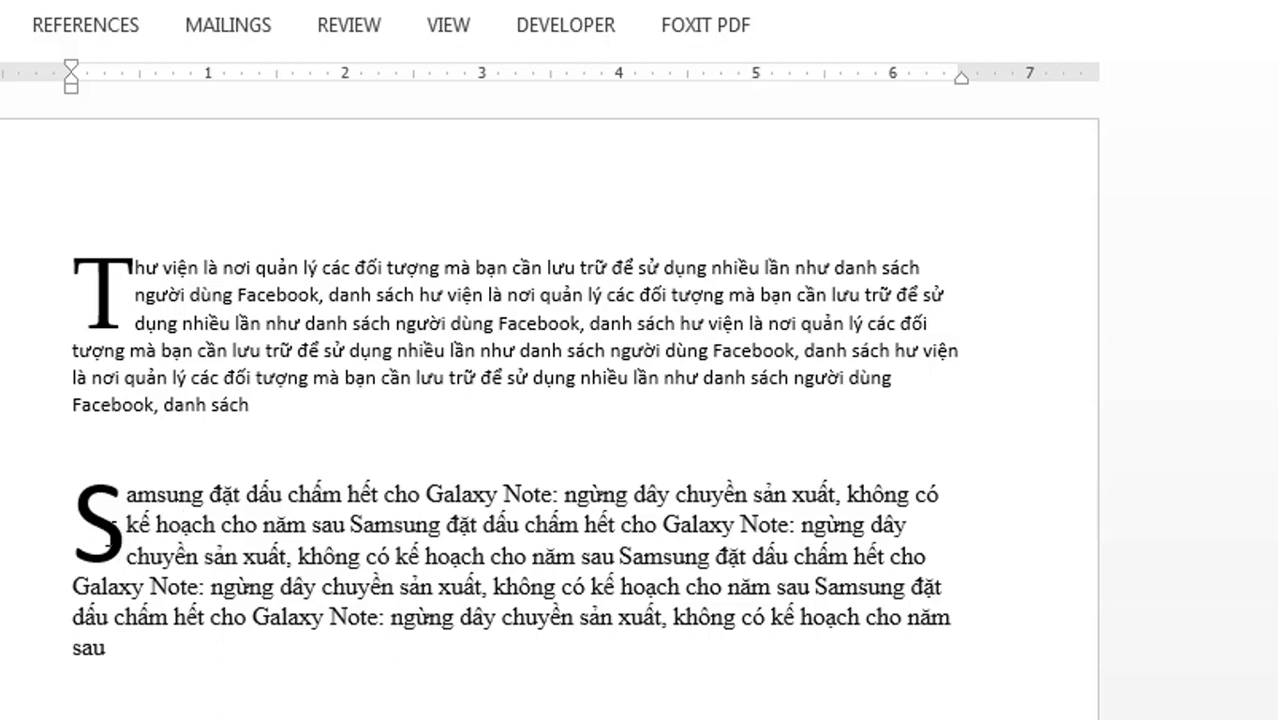
pyautogui.click(103, 535)
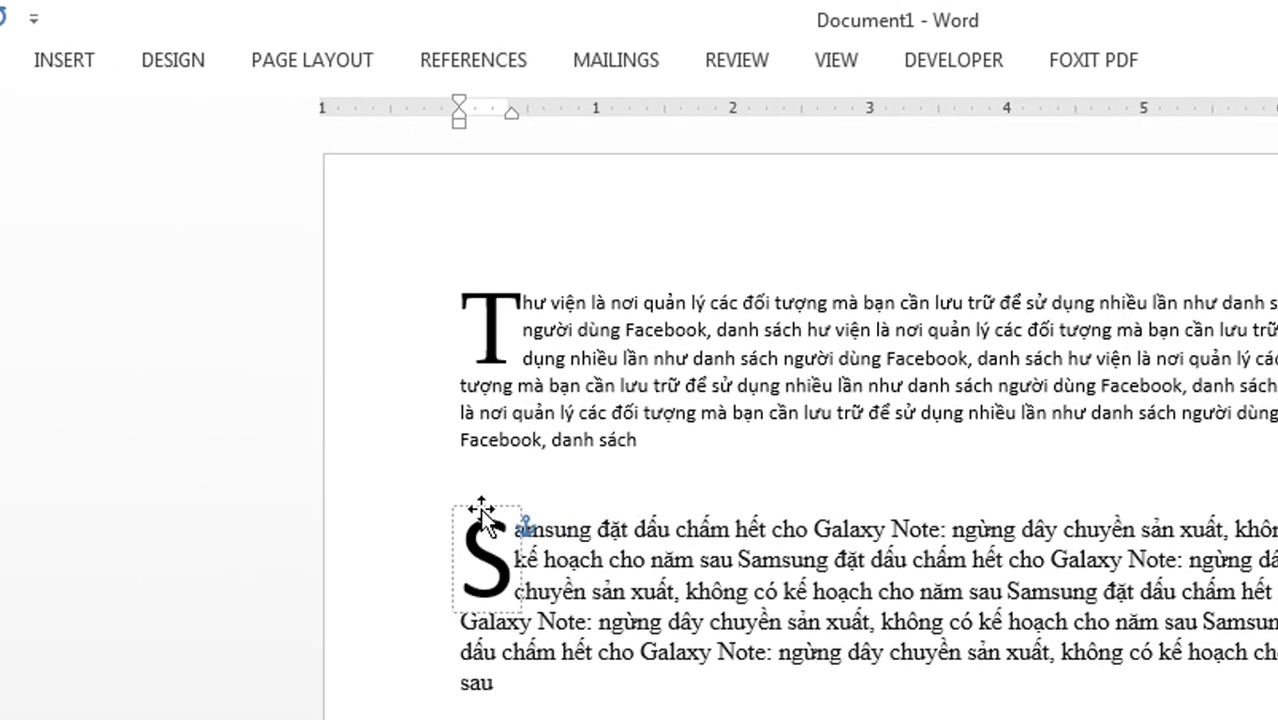
# With the dropped S frame selected, open Drop Cap Options
pyautogui.click(483, 508)
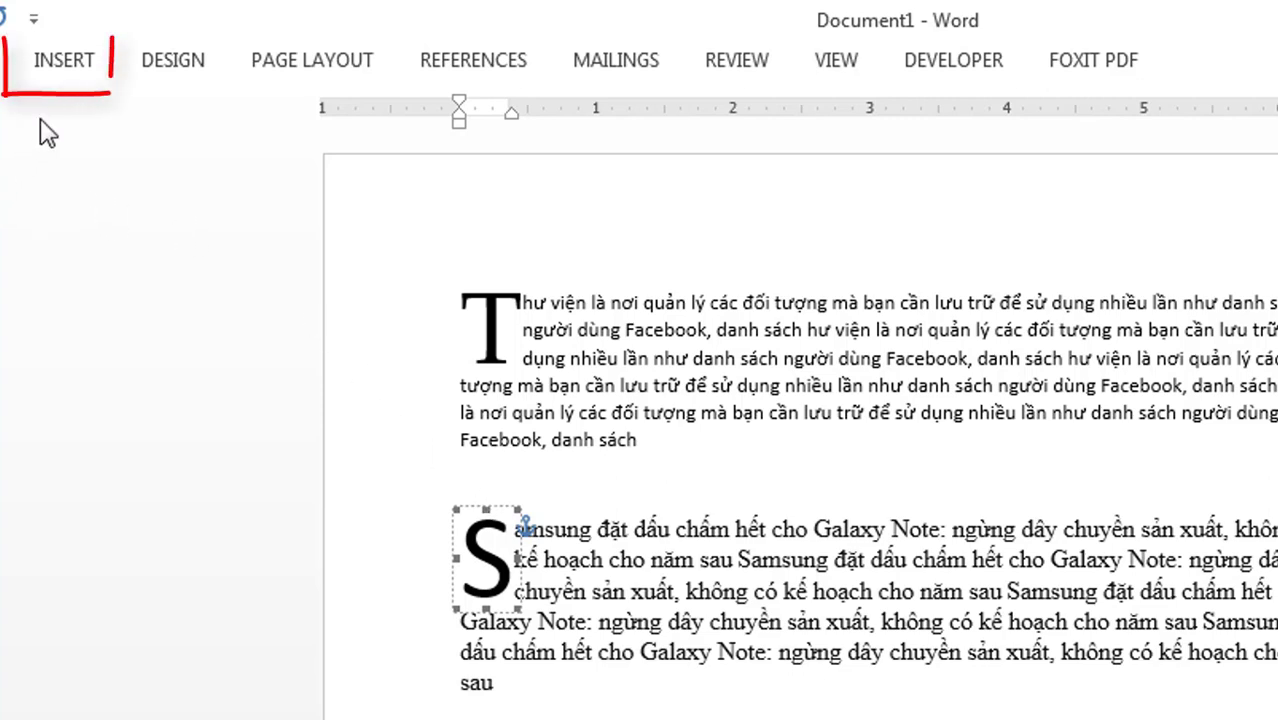
pyautogui.click(62, 74)
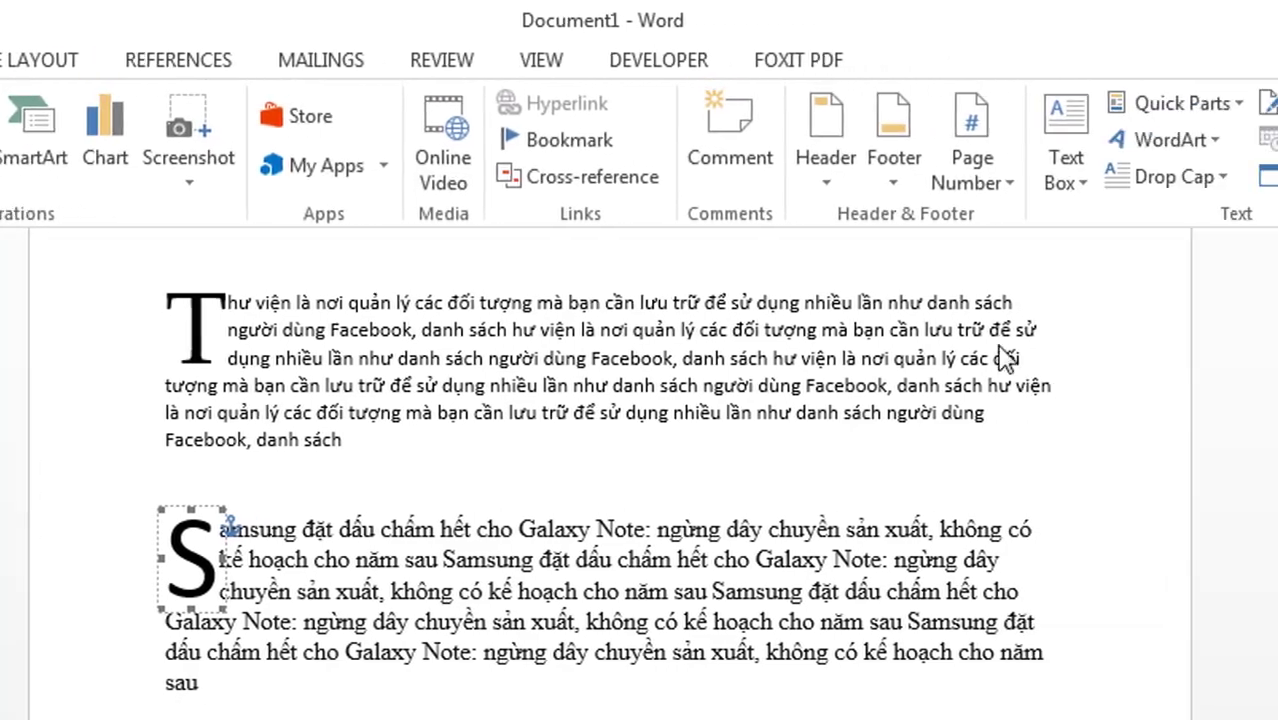
pyautogui.click(1040, 178)
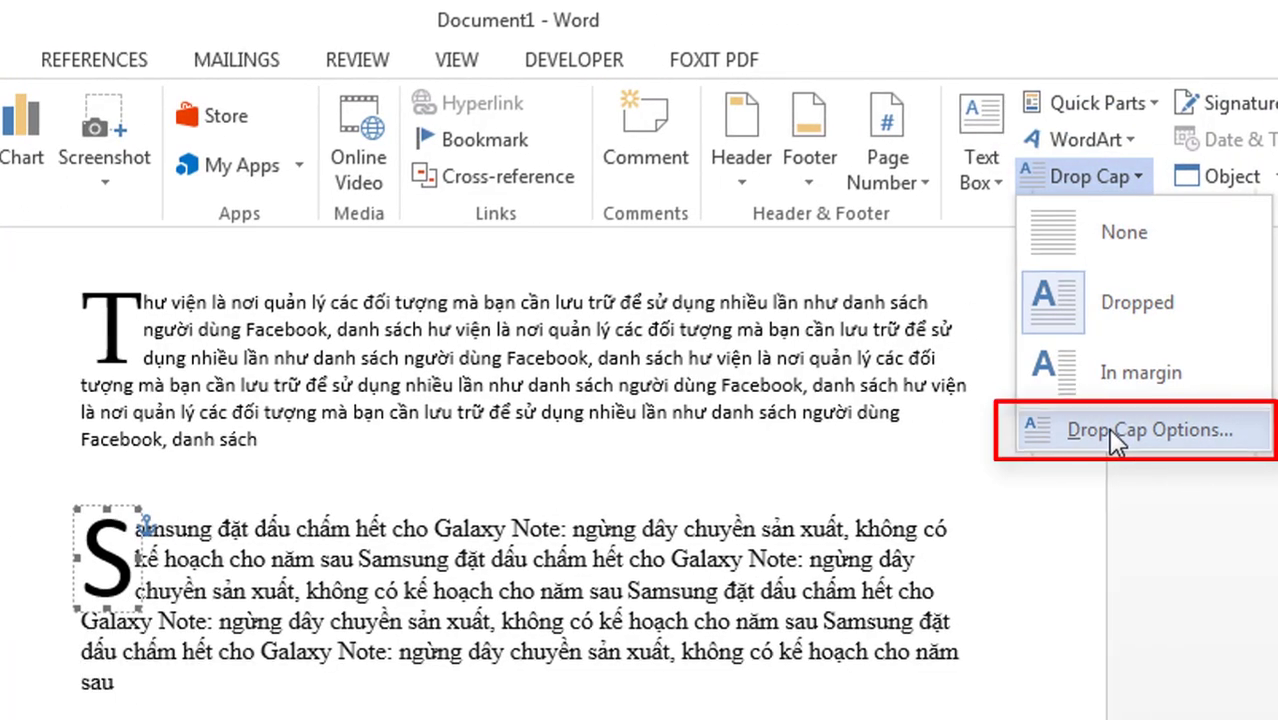
pyautogui.click(1110, 428)
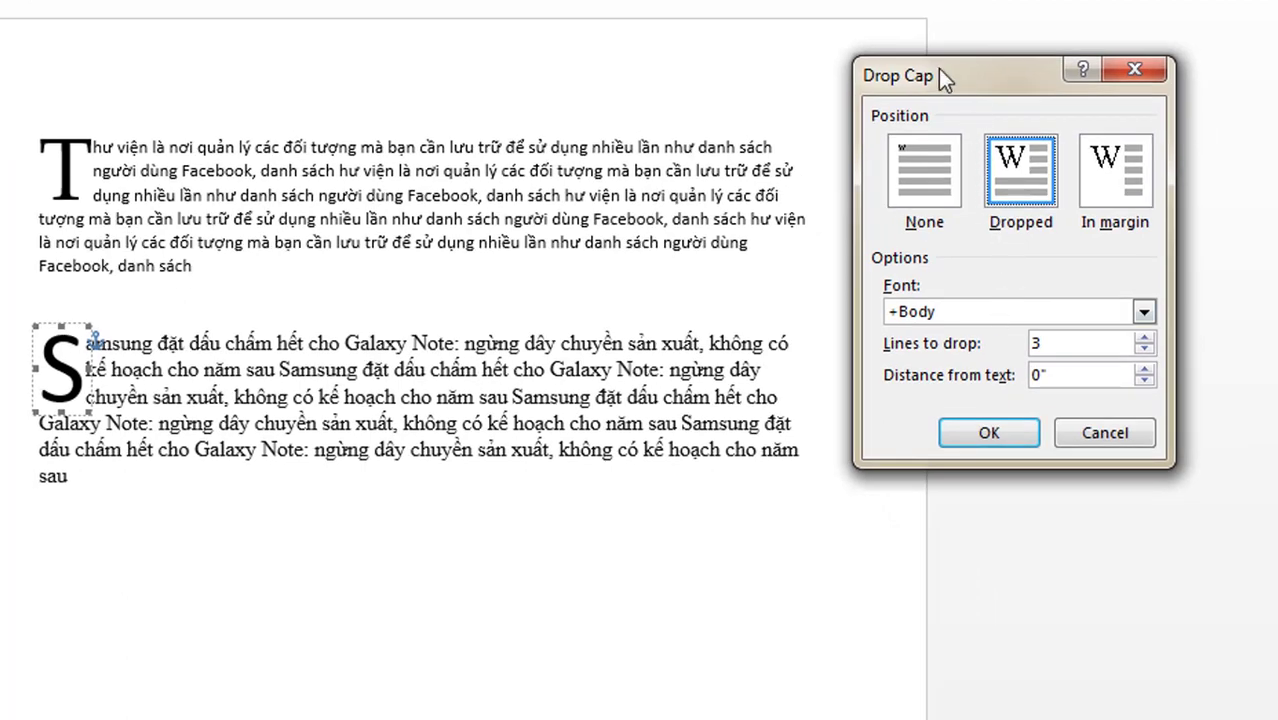
# Replace the drop cap font +Body with Times New Roman, found by typing 'tim'
pyautogui.moveTo(940, 70)
pyautogui.mouseDown()
pyautogui.moveTo(887, 148)
pyautogui.moveTo(881, 264)
pyautogui.mouseUp()
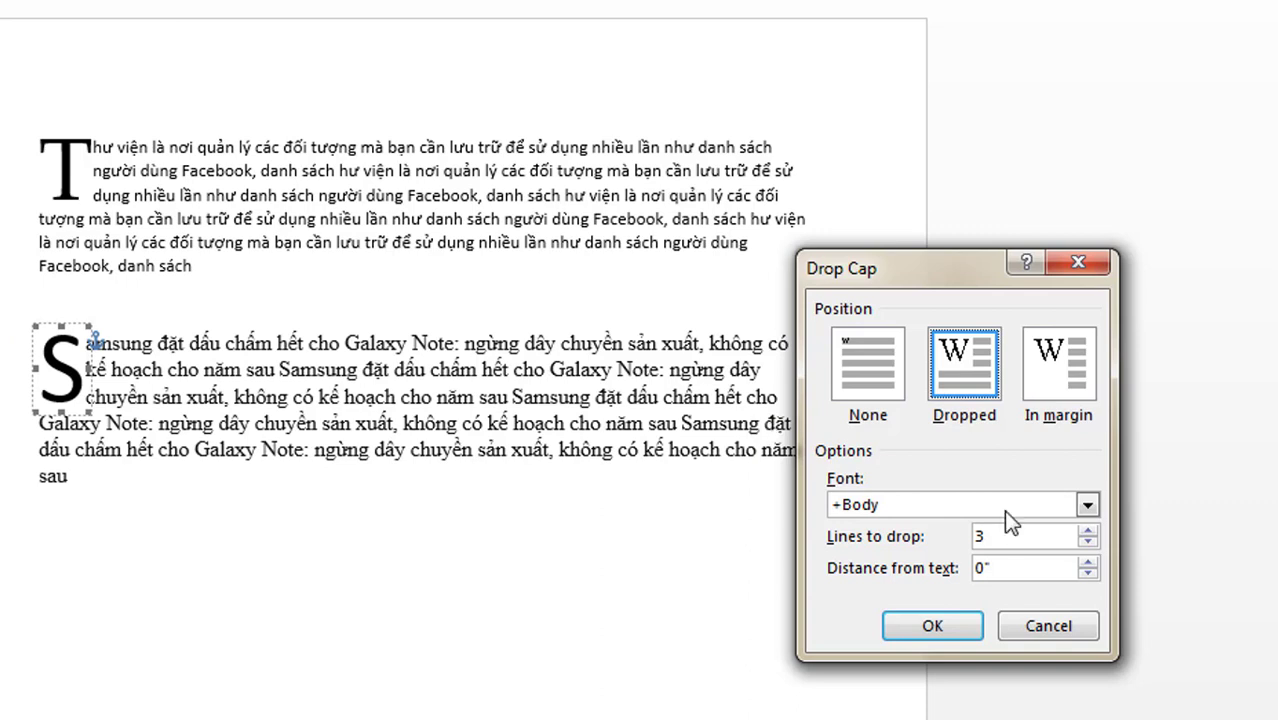
pyautogui.click(1035, 506)
pyautogui.doubleClick(846, 490)
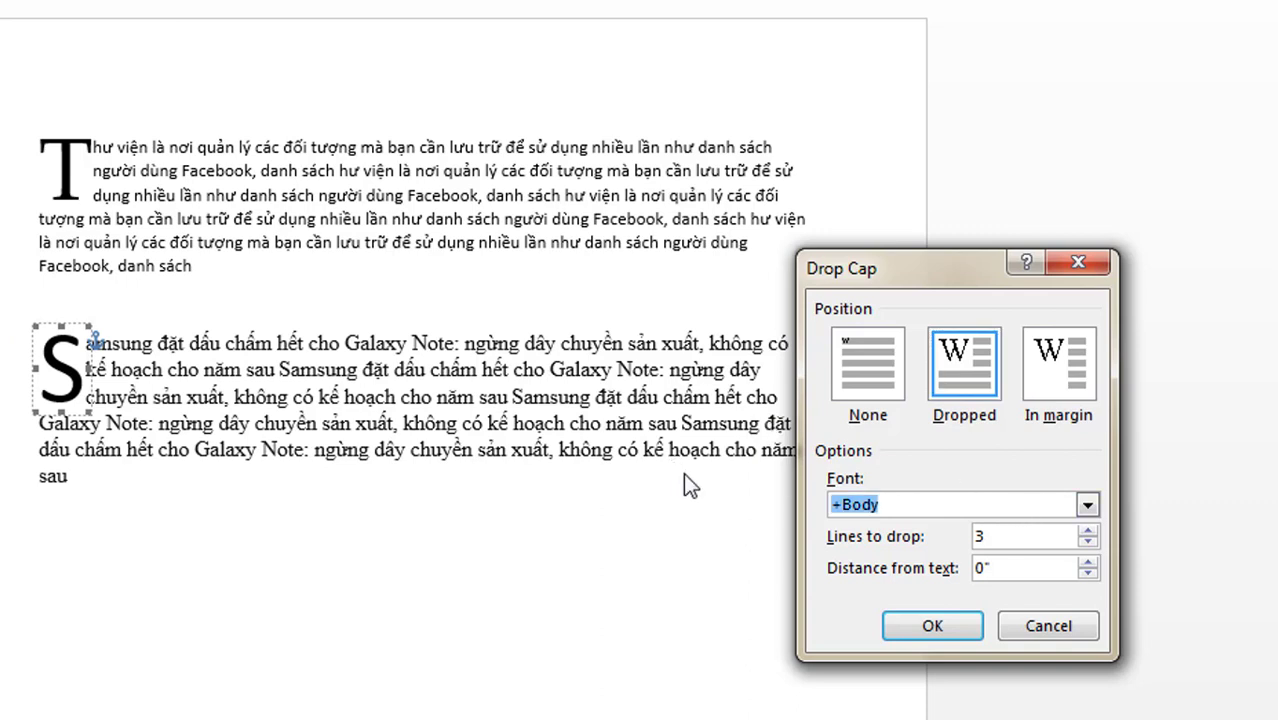
pyautogui.write('tim')
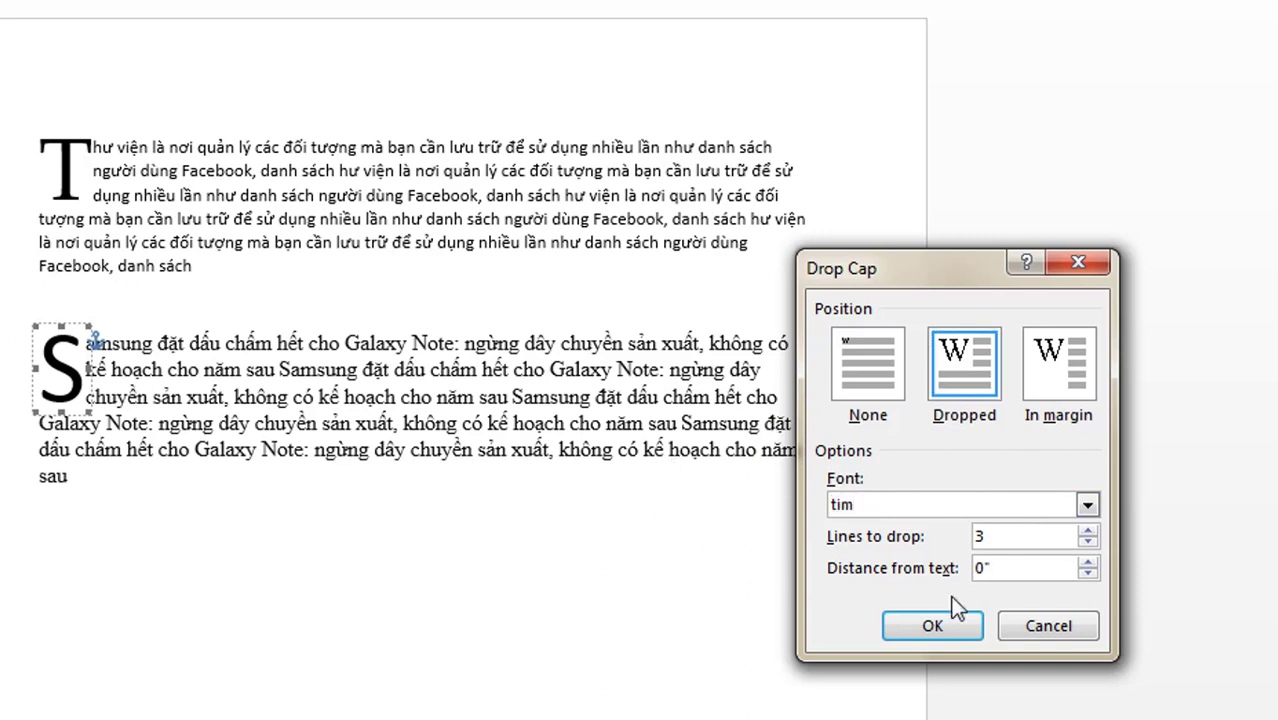
pyautogui.click(1086, 505)
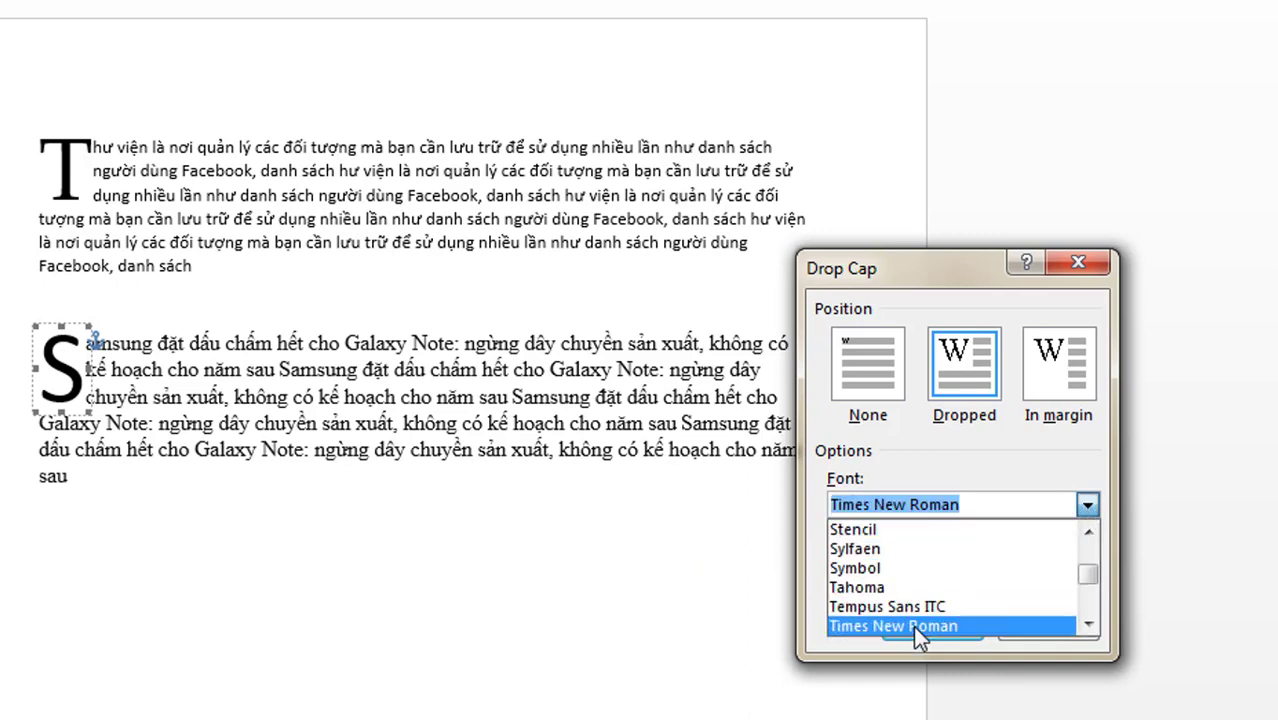
pyautogui.click(916, 621)
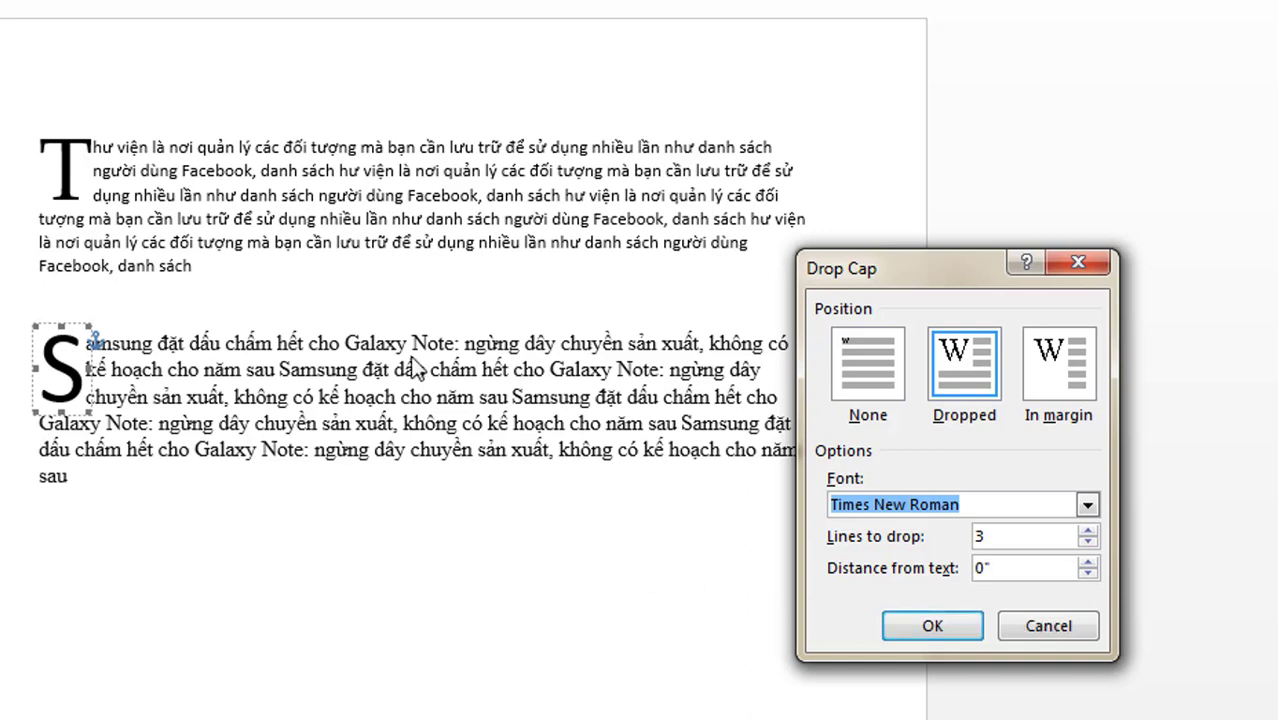
# Set lines to drop to 4 and distance from text to 0.1", then confirm with OK
pyautogui.click(1087, 531)
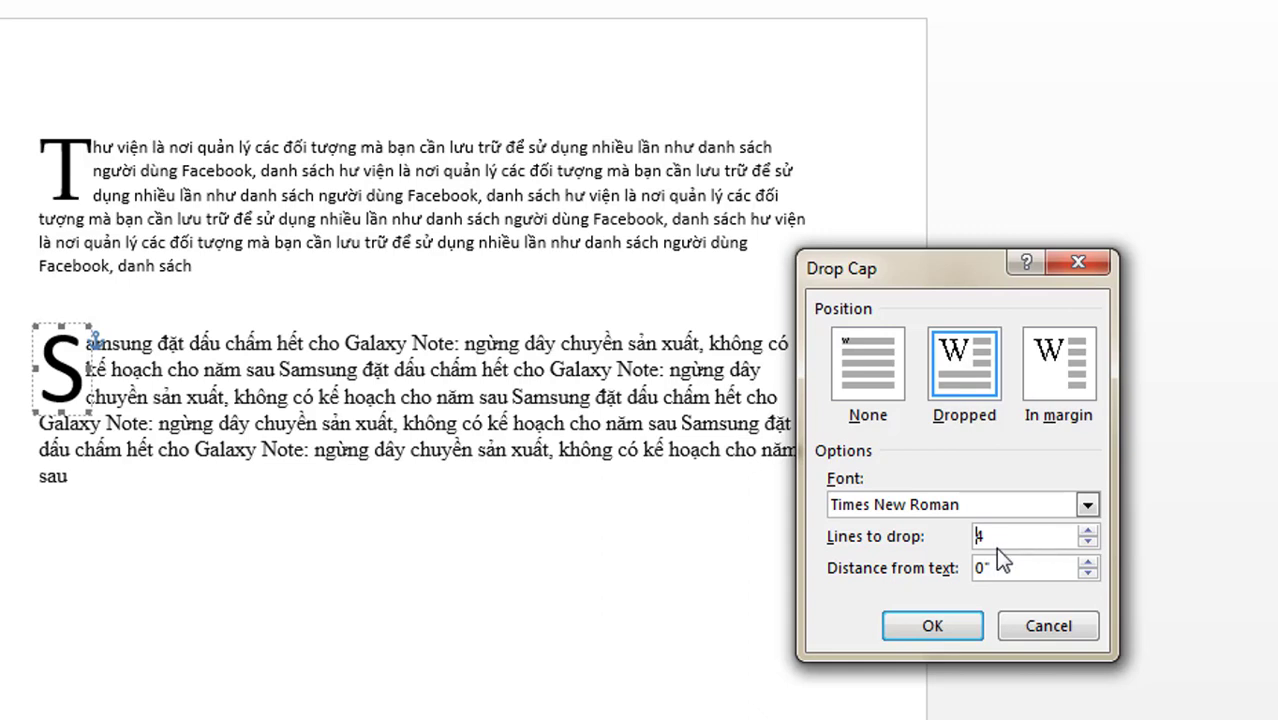
pyautogui.click(1087, 542)
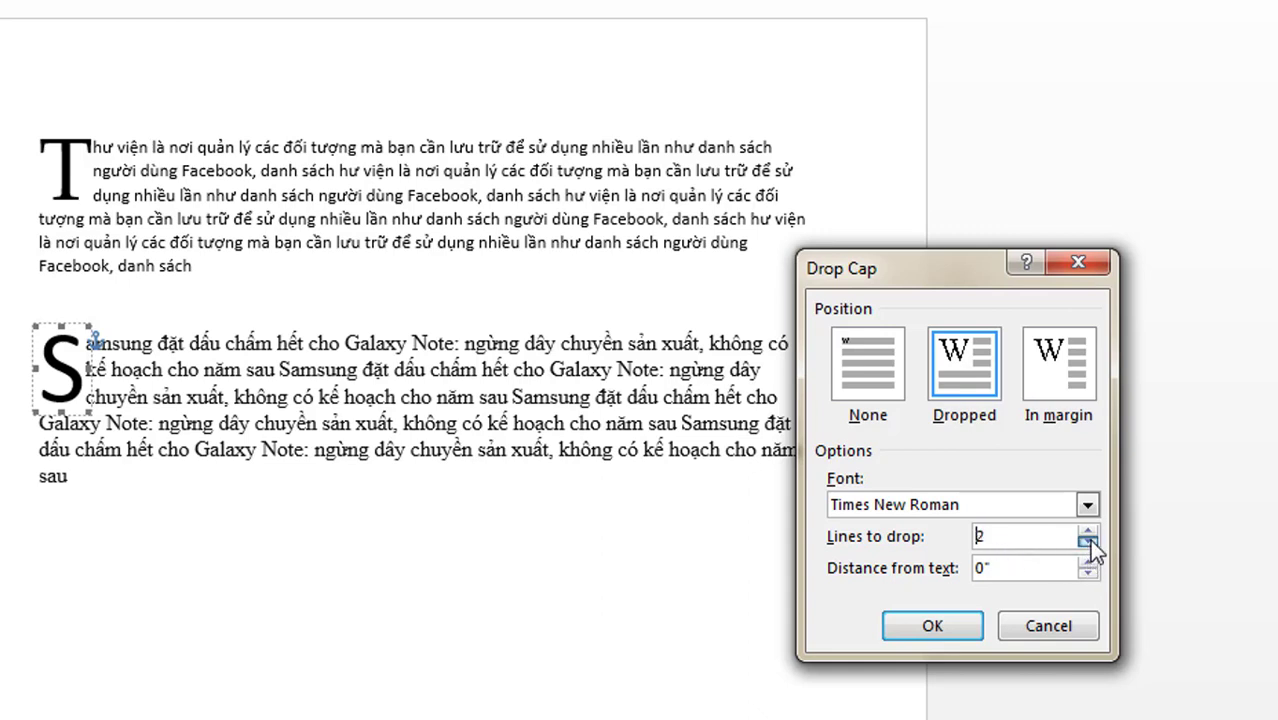
pyautogui.click(1087, 542)
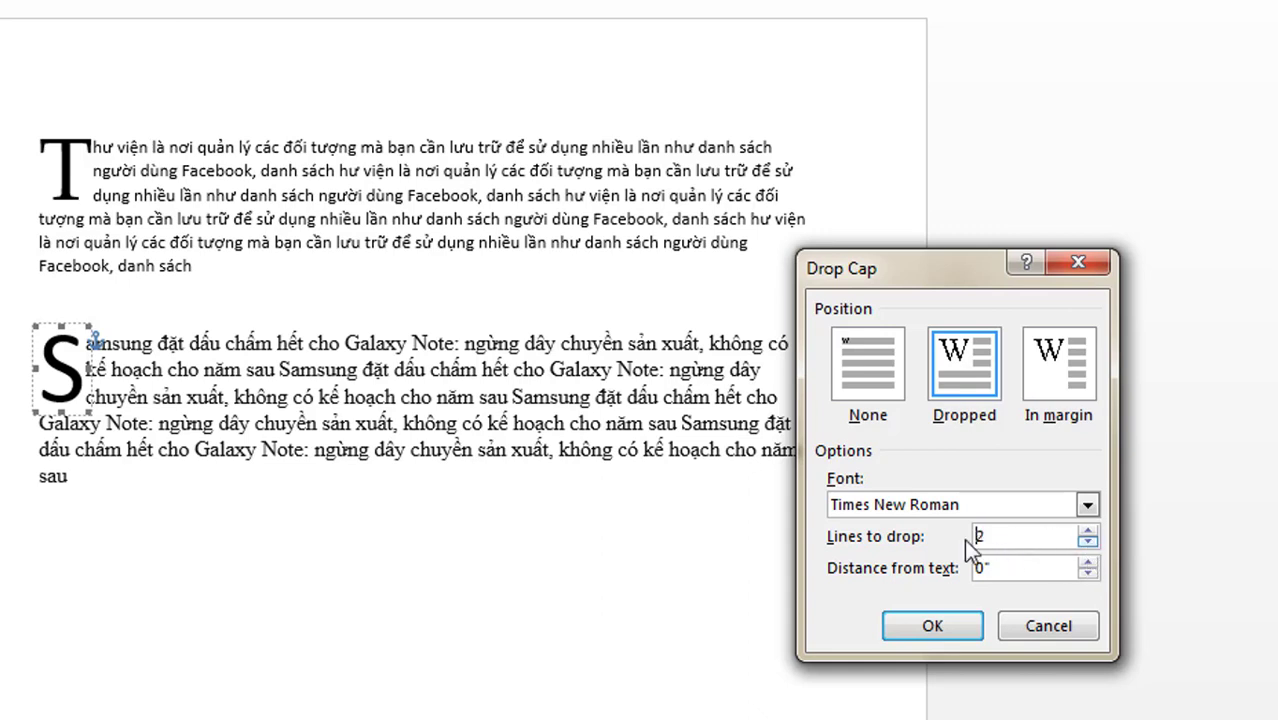
pyautogui.click(1087, 531)
pyautogui.click(1087, 531)
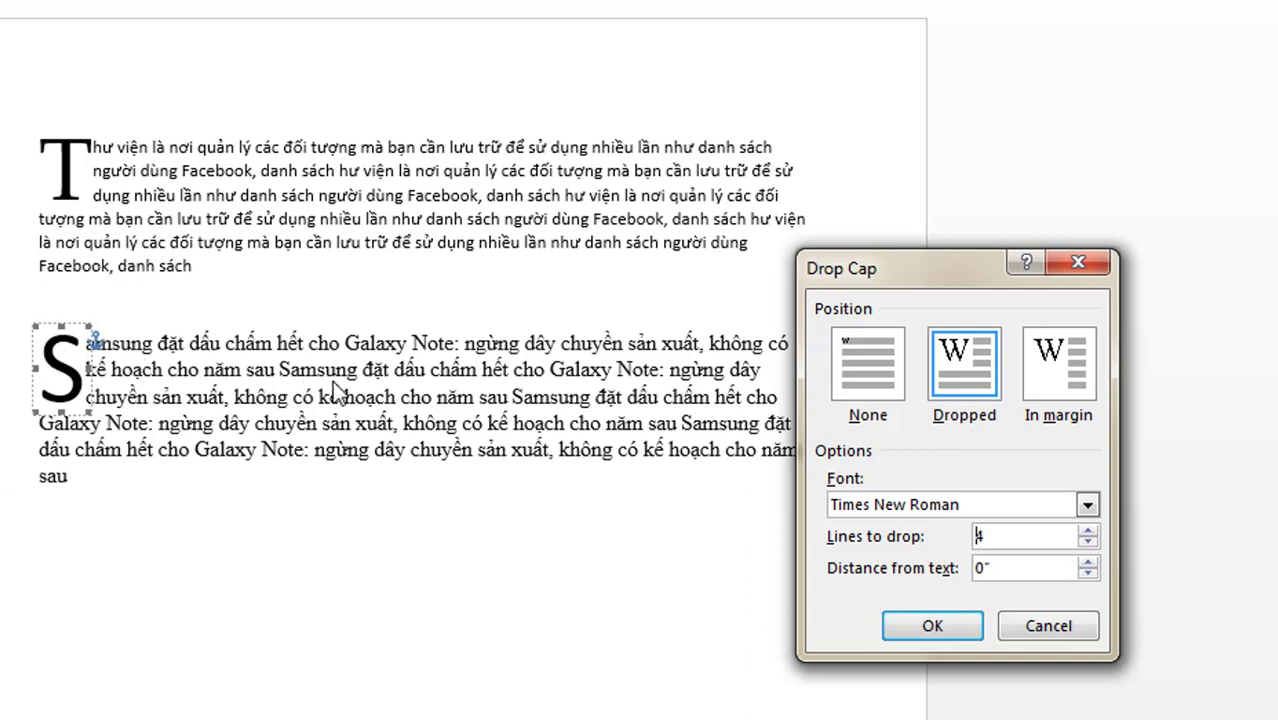
pyautogui.click(1087, 562)
pyautogui.click(929, 625)
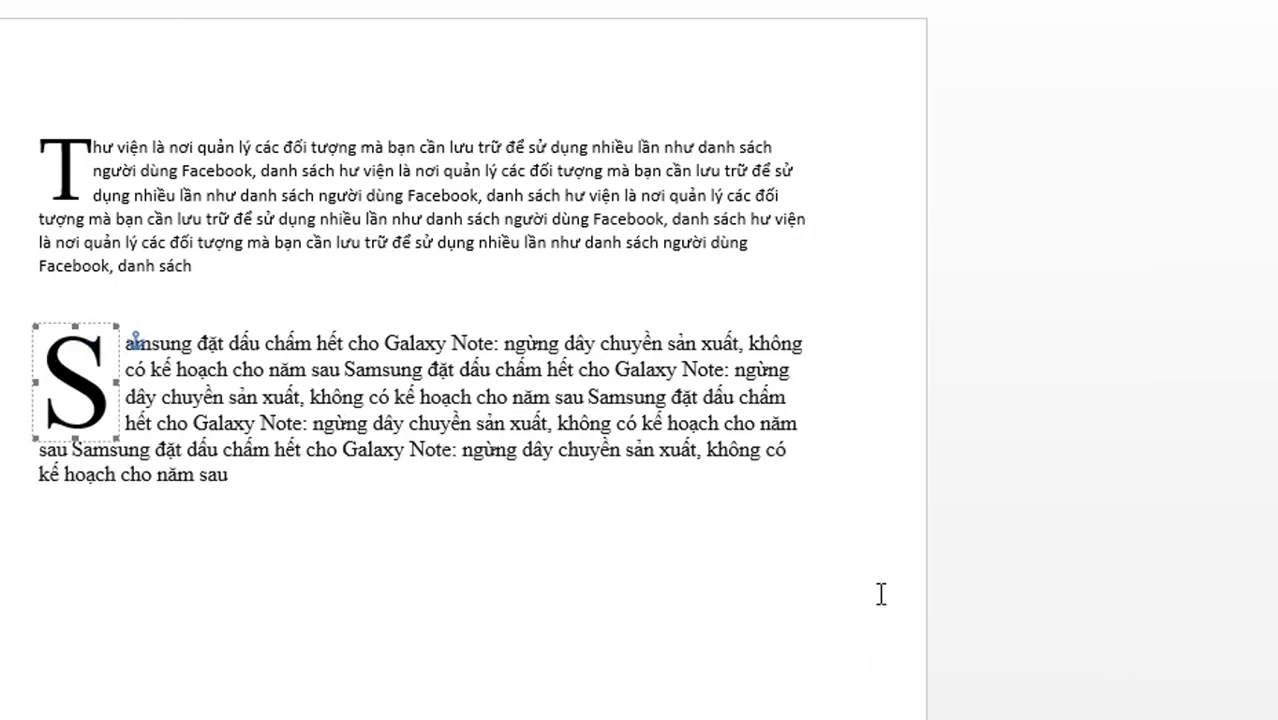
# Select the frame holding the Samsung paragraph's dropped S
pyautogui.click(206, 421)
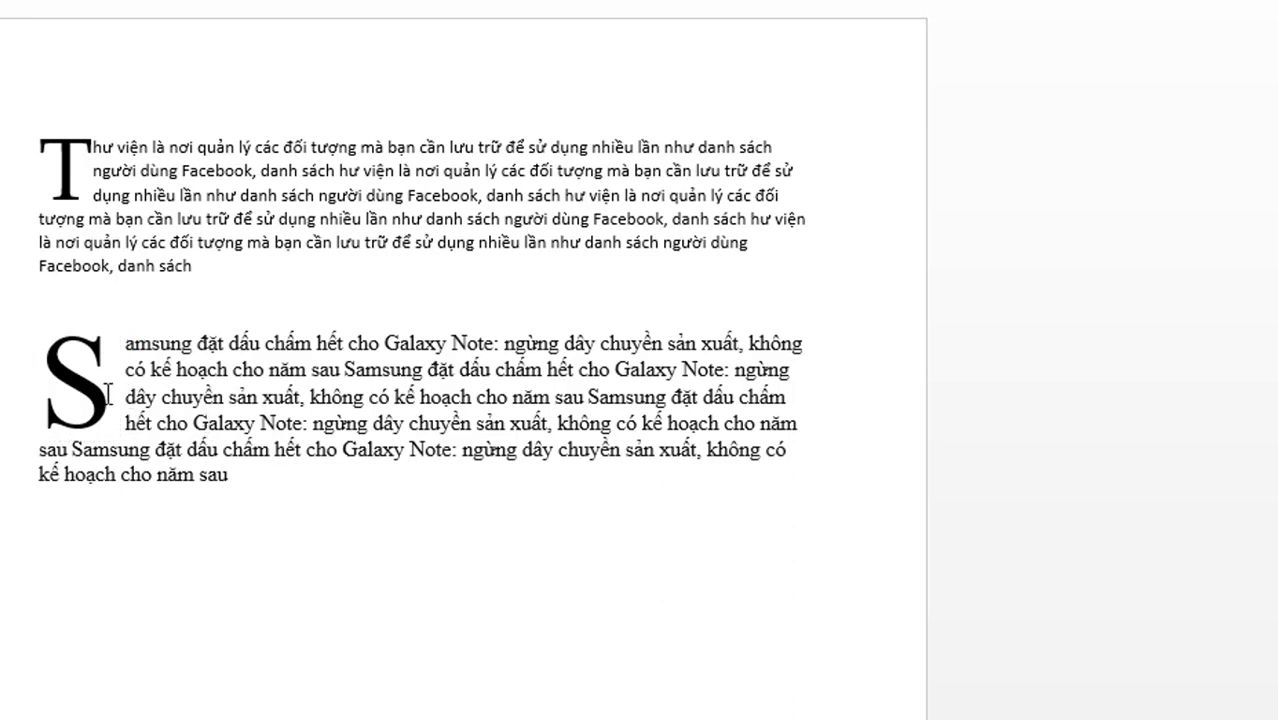
pyautogui.keyDown('ctrl'); pyautogui.click(134, 394); pyautogui.keyUp('ctrl')
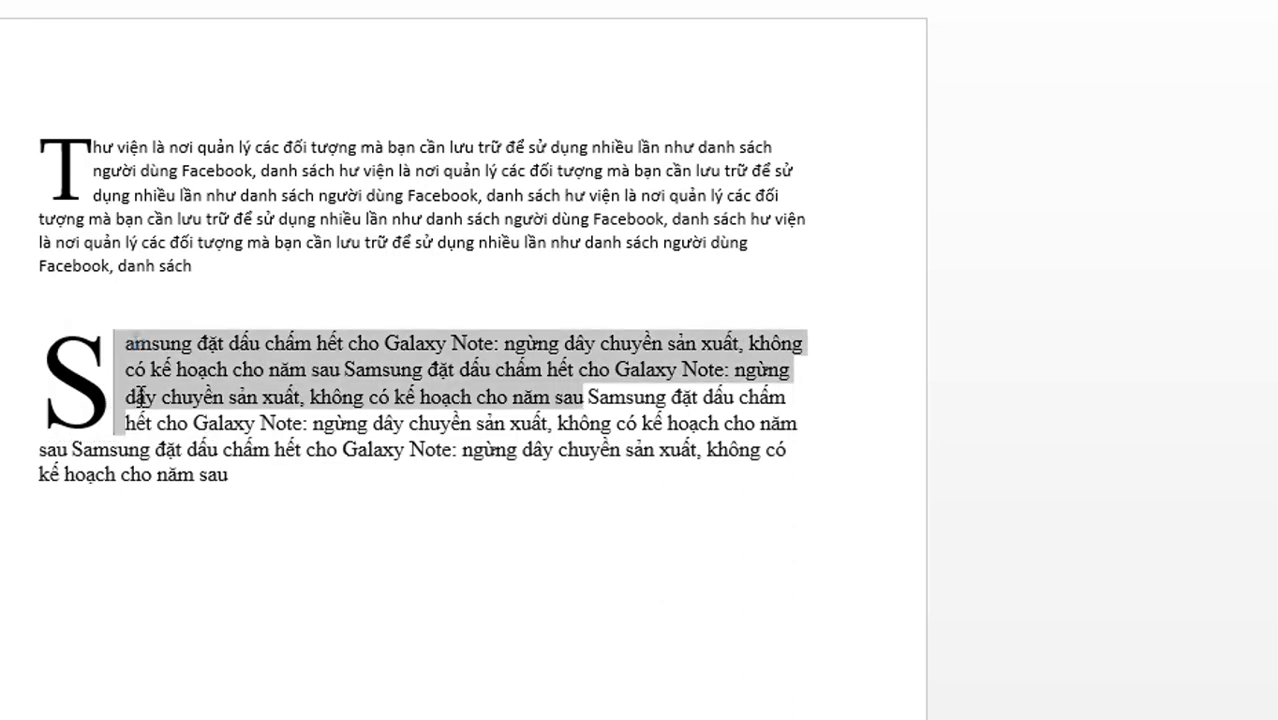
pyautogui.click(120, 402)
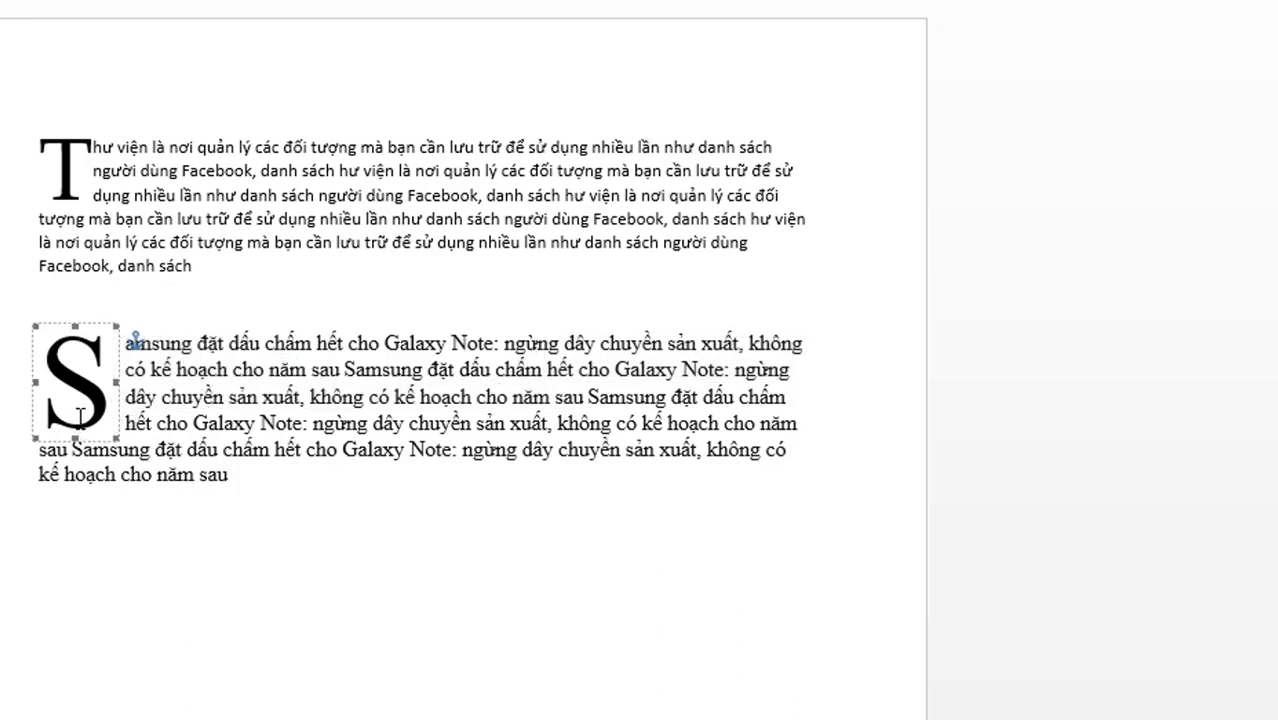
pyautogui.moveTo(68, 449); pyautogui.dragTo(111, 328)
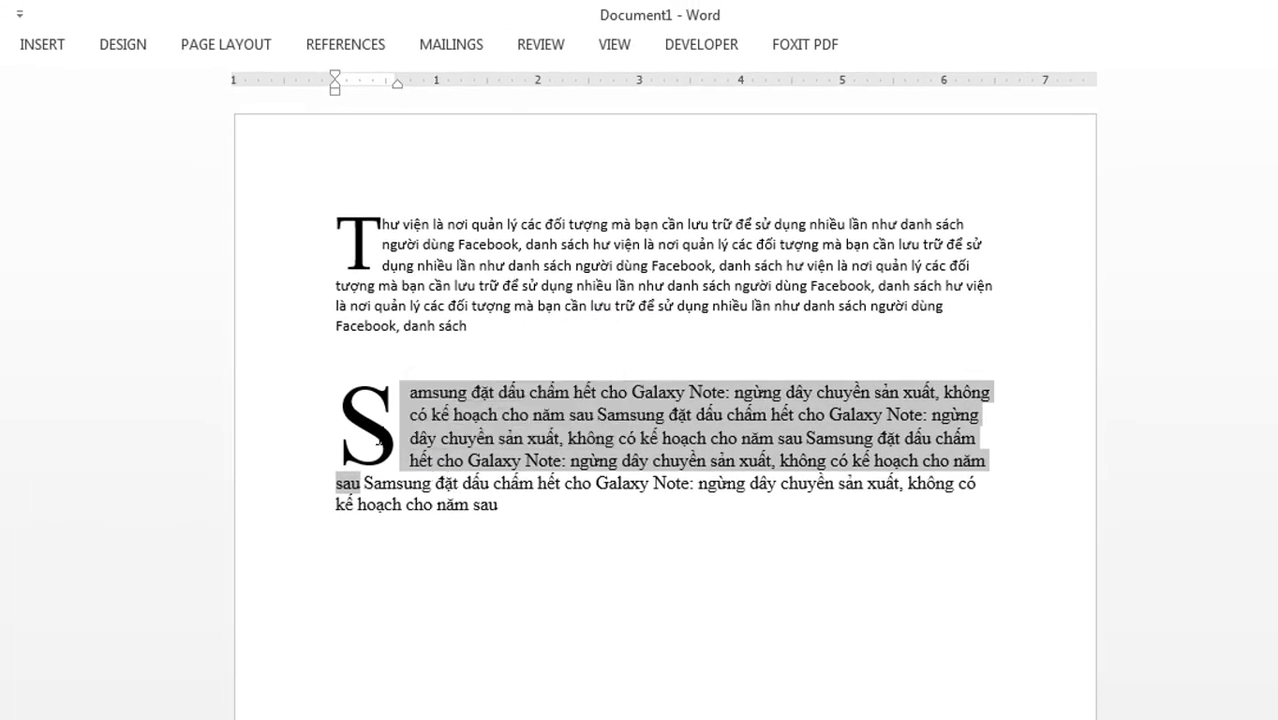
pyautogui.click(375, 440)
pyautogui.click(385, 380)
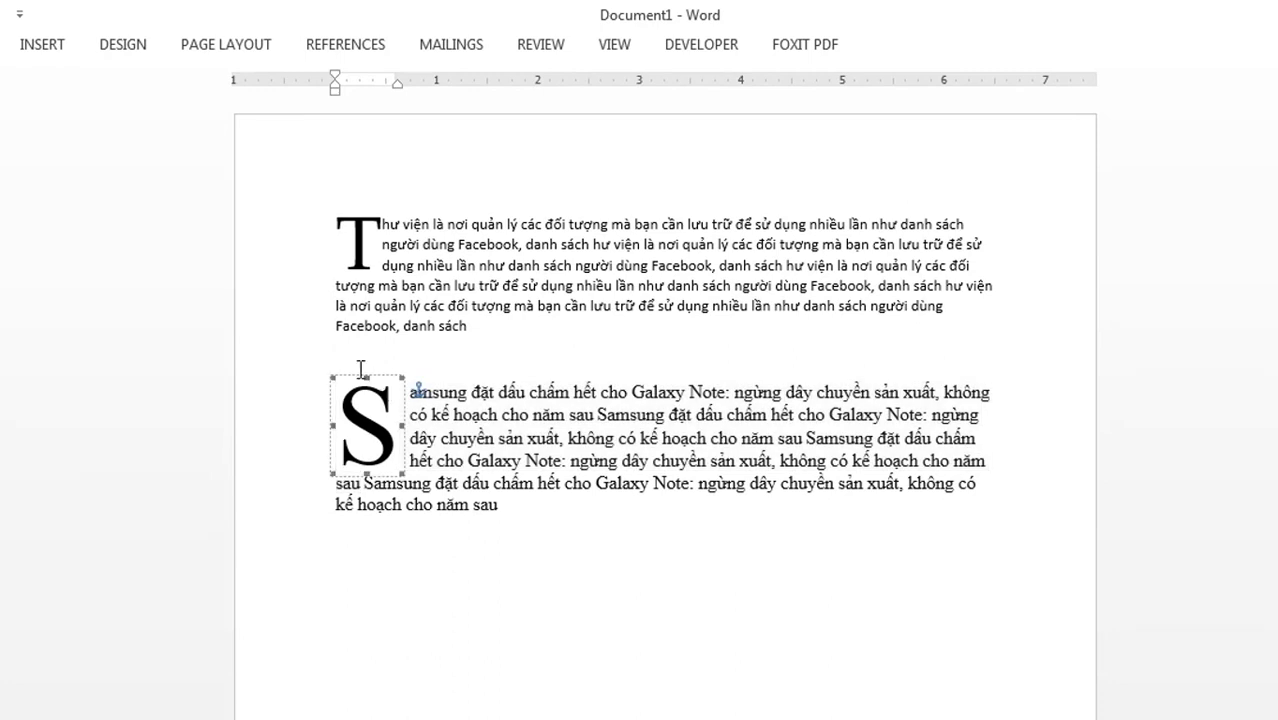
# Open Drop Cap Options for the selected S and move the dialog clear of the paragraph
pyautogui.click(57, 50)
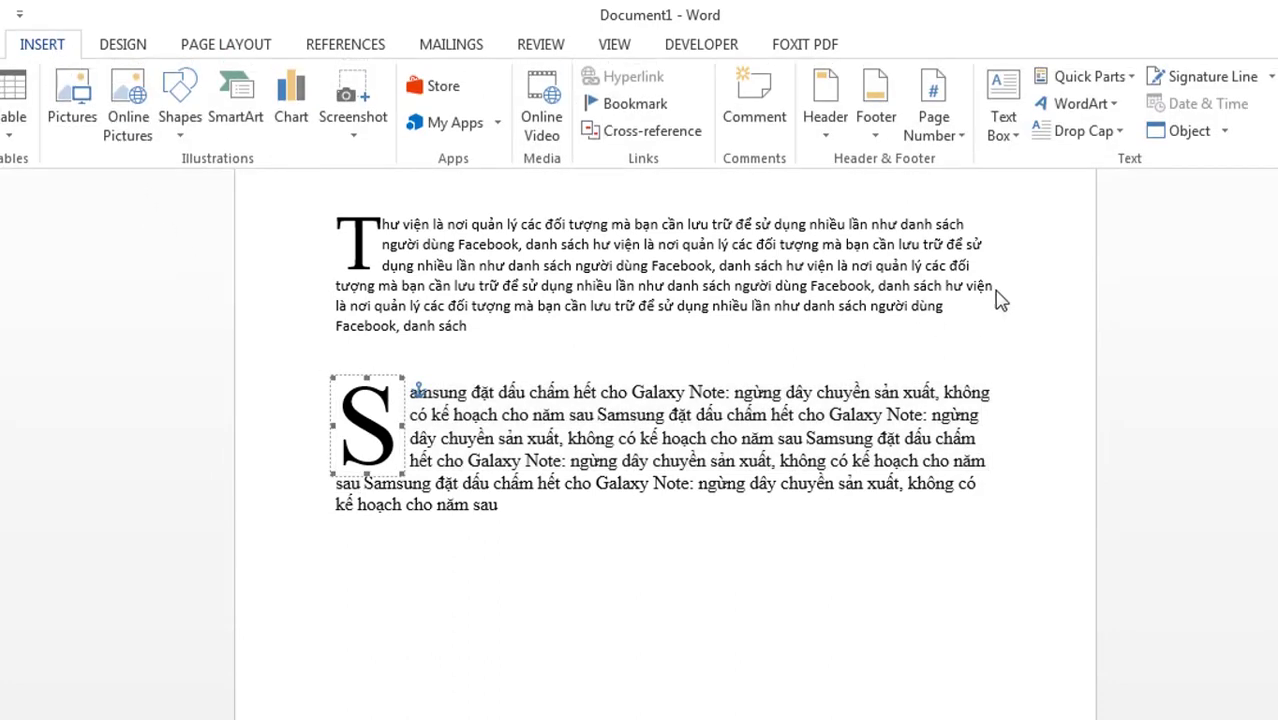
pyautogui.click(1100, 131)
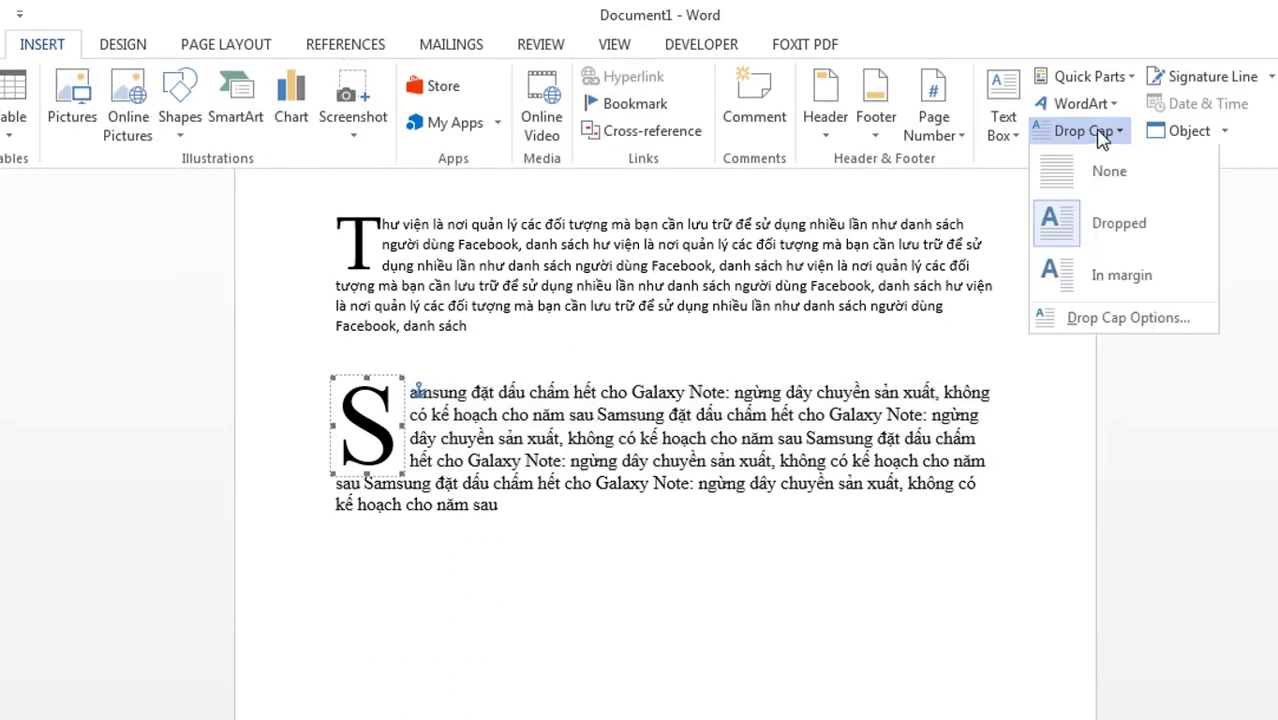
pyautogui.click(1110, 318)
pyautogui.moveTo(1098, 325); pyautogui.dragTo(1157, 141)
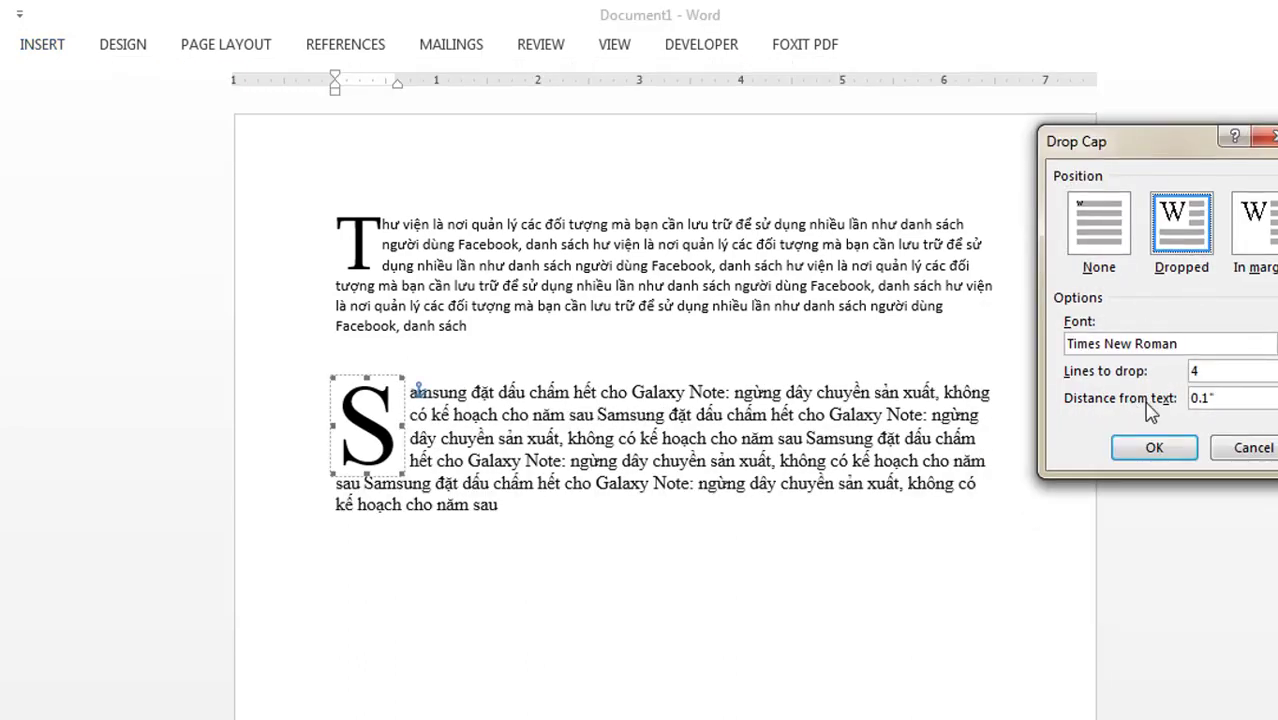
# Change the drop cap to Palatino Linotype, 2 lines to drop, 0.15" from text, and apply
pyautogui.moveTo(1195, 343); pyautogui.dragTo(968, 325)
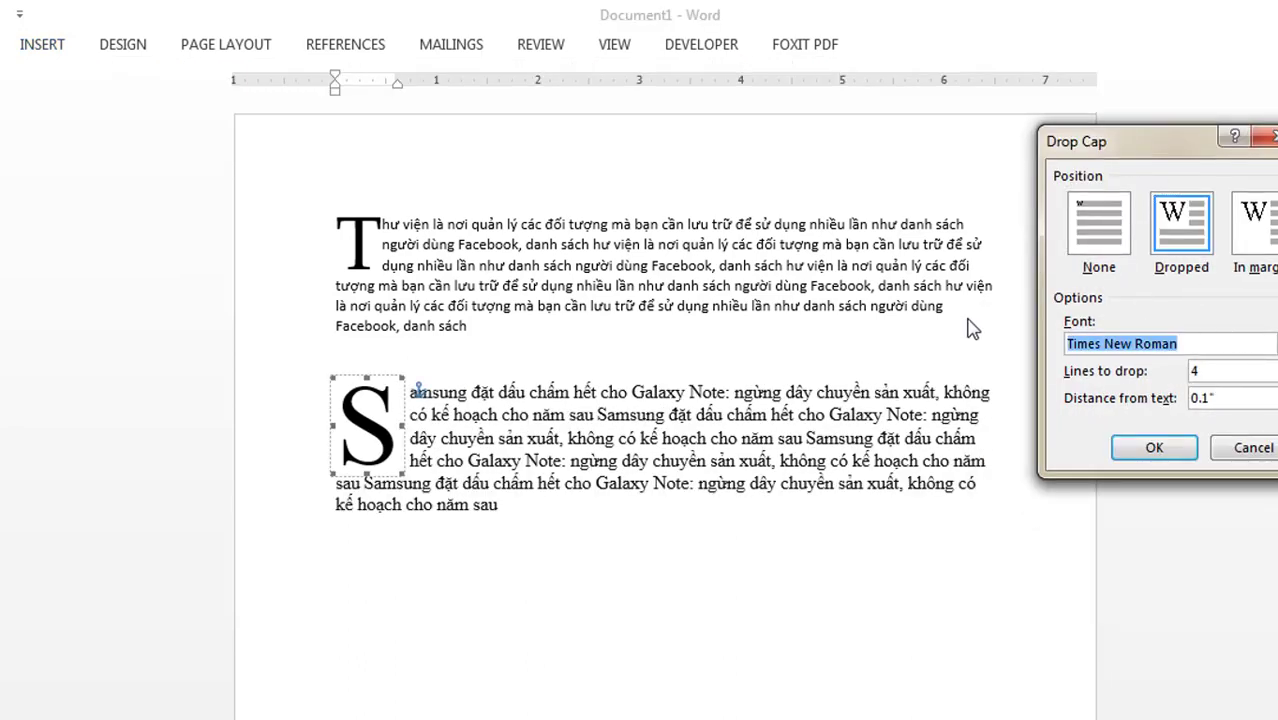
pyautogui.write('pa')
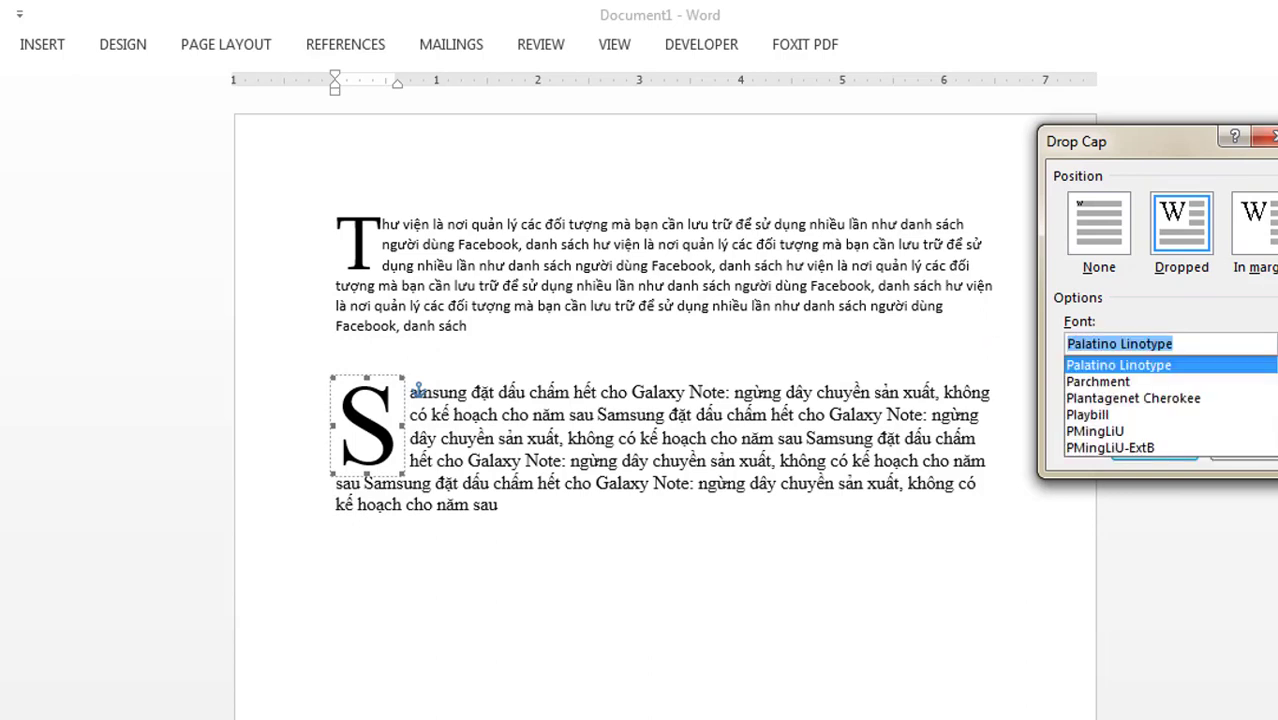
pyautogui.click(1140, 366)
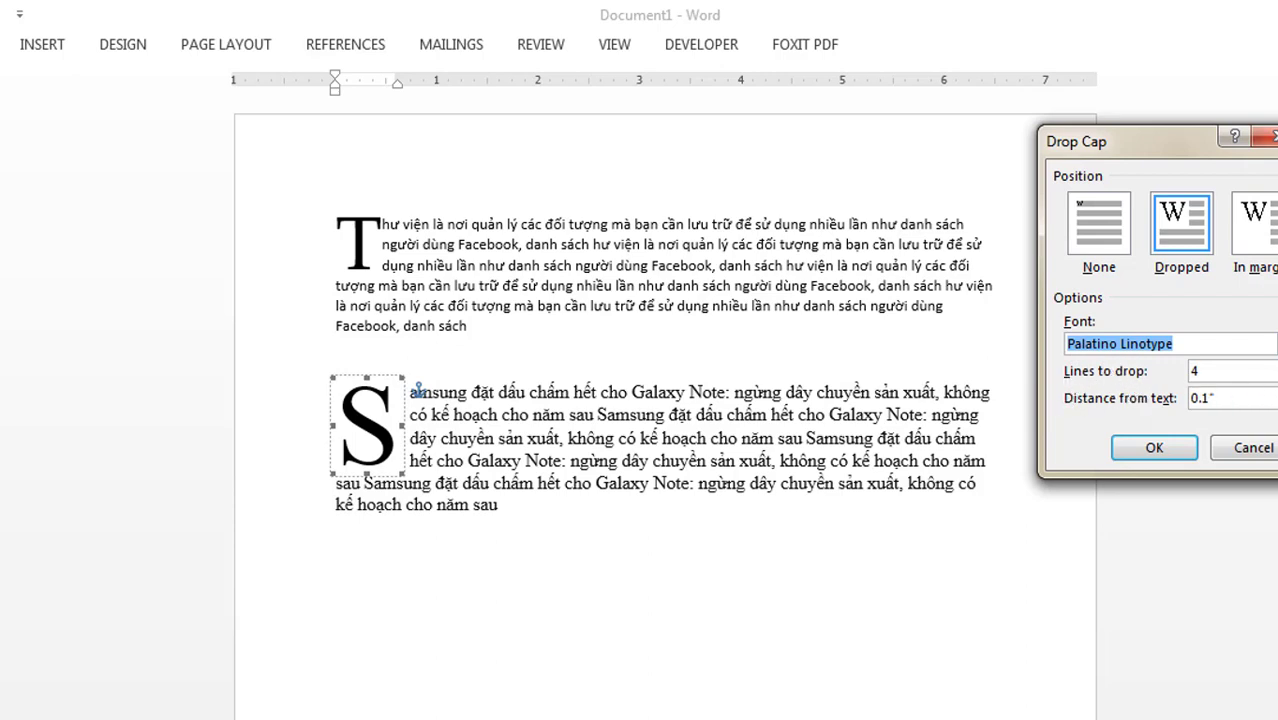
pyautogui.press('Tab')
pyautogui.write('5')
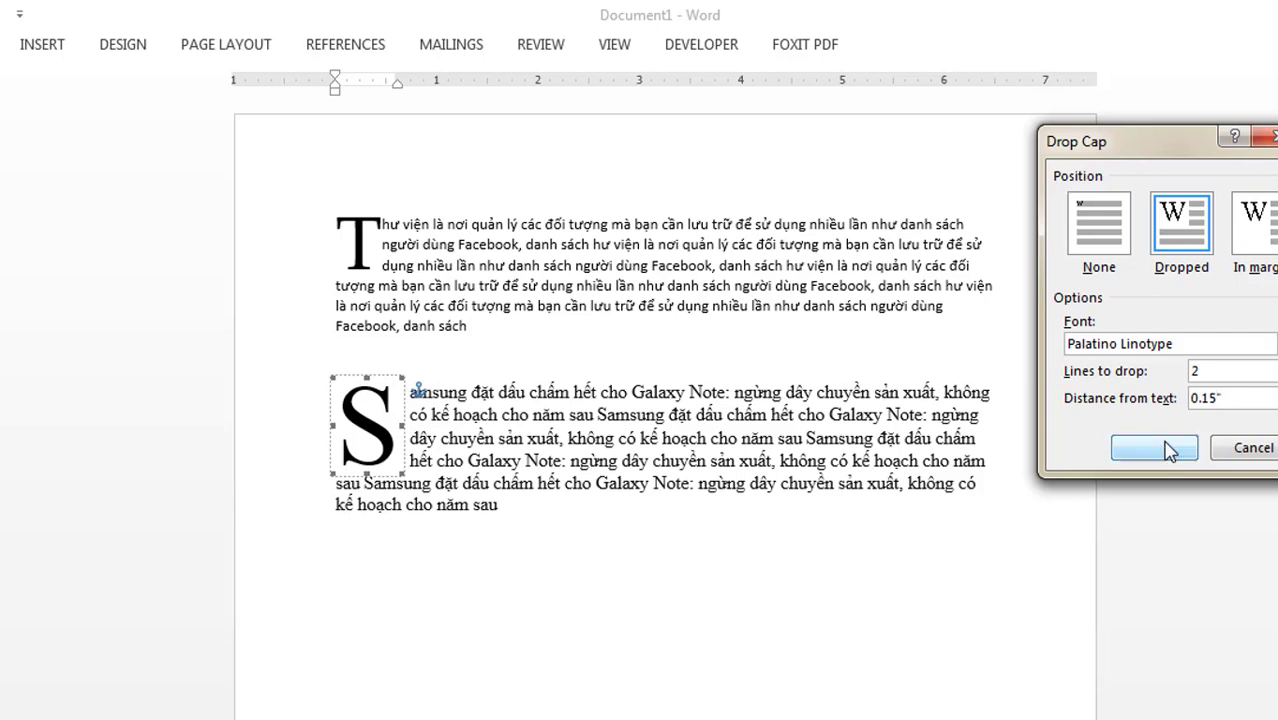
pyautogui.click(1172, 450)
pyautogui.click(611, 413)
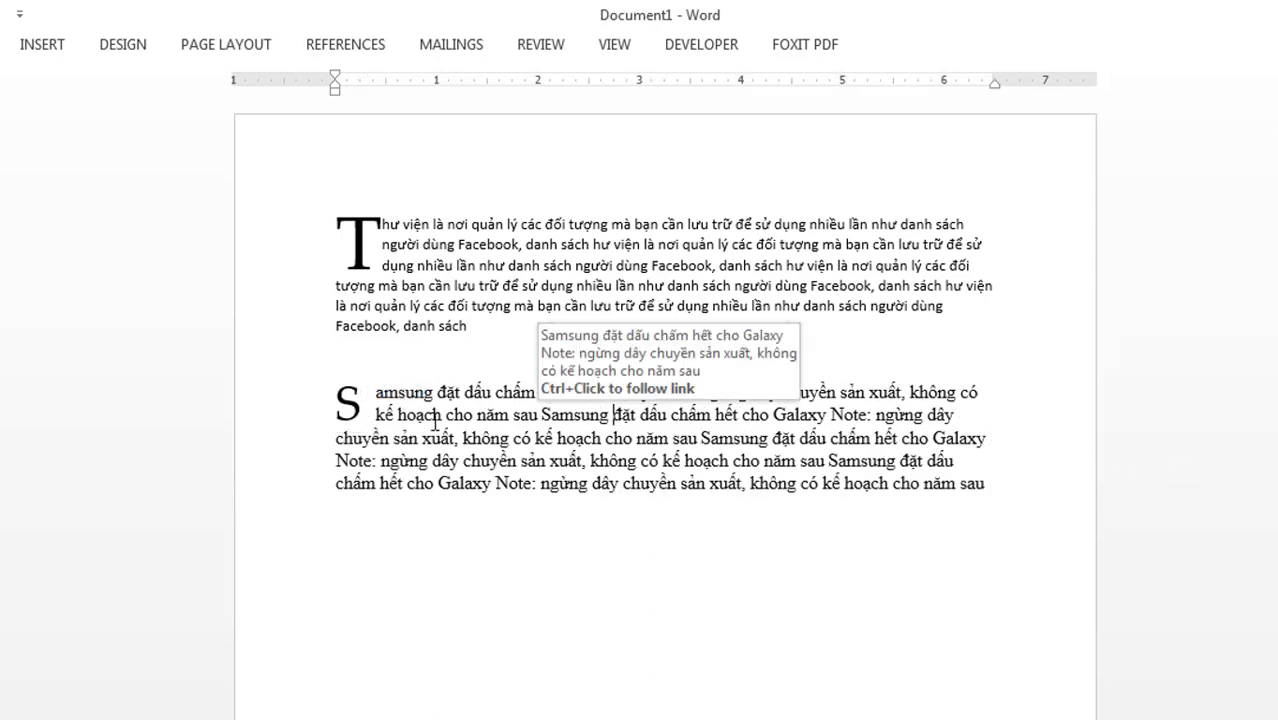
pyautogui.moveTo(376, 391); pyautogui.dragTo(697, 437)
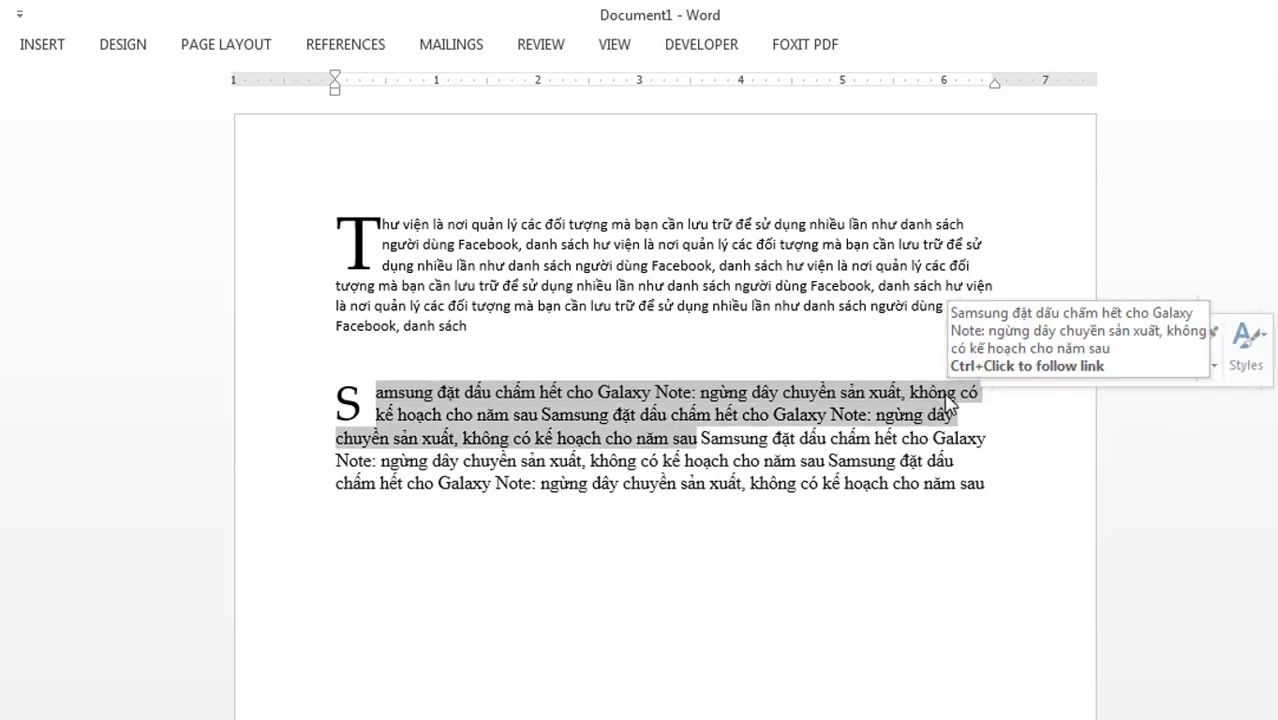
pyautogui.click(421, 394)
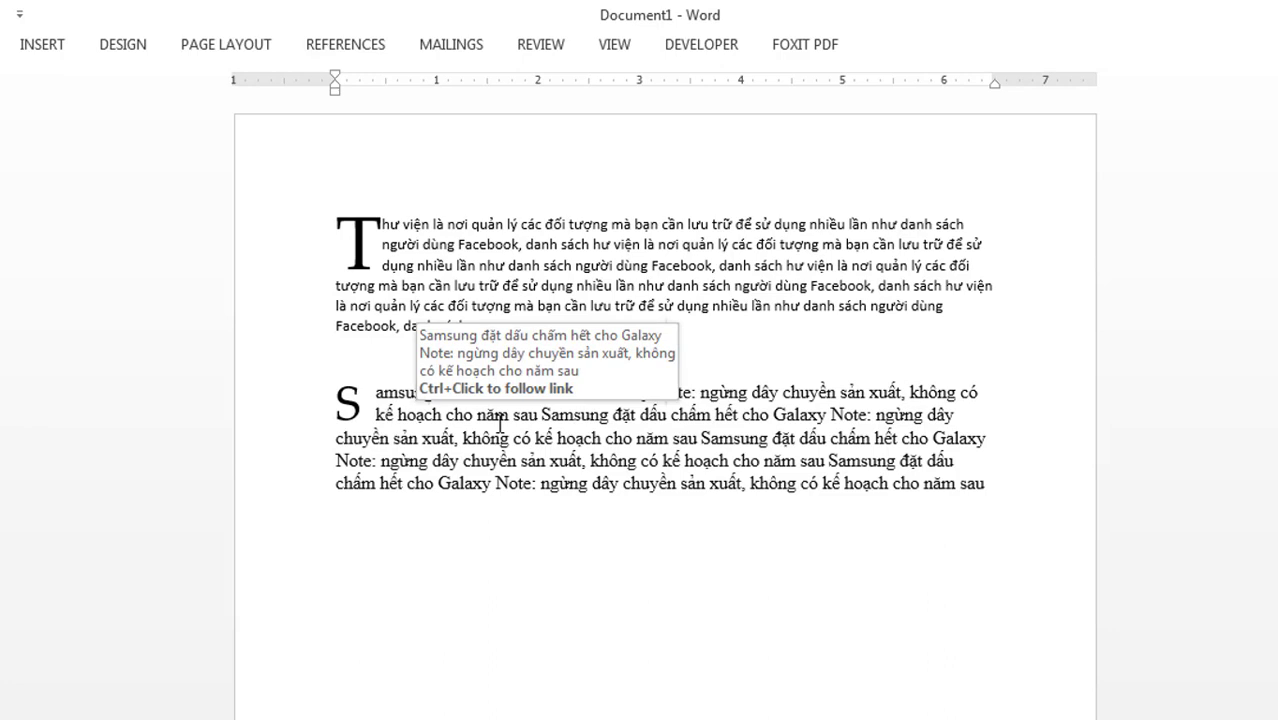